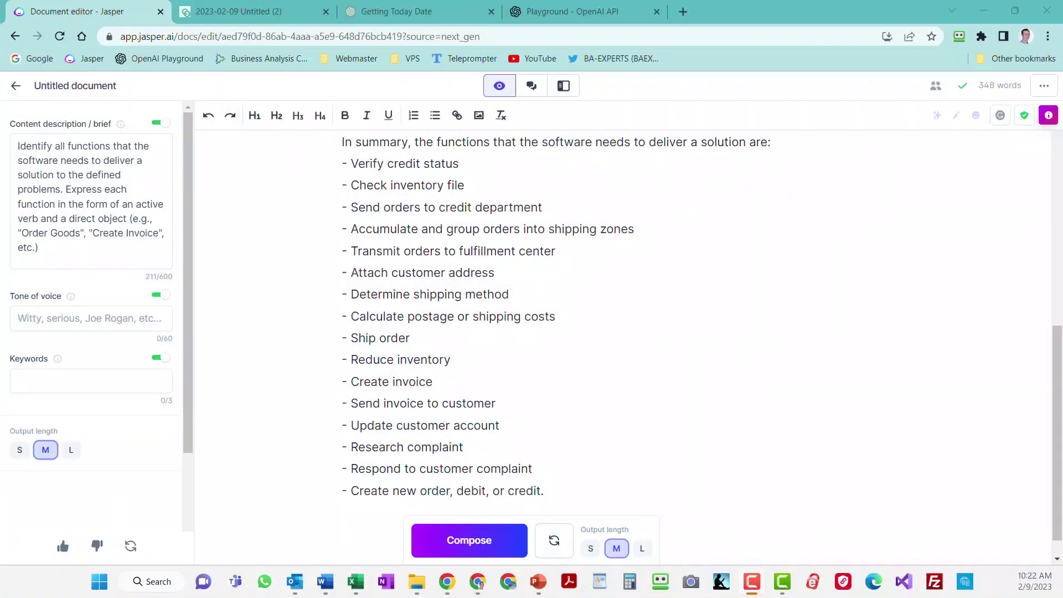
# Create and save a new Jasper project named Your Project.
pyautogui.moveTo(459, 163); pyautogui.dragTo(350, 163)
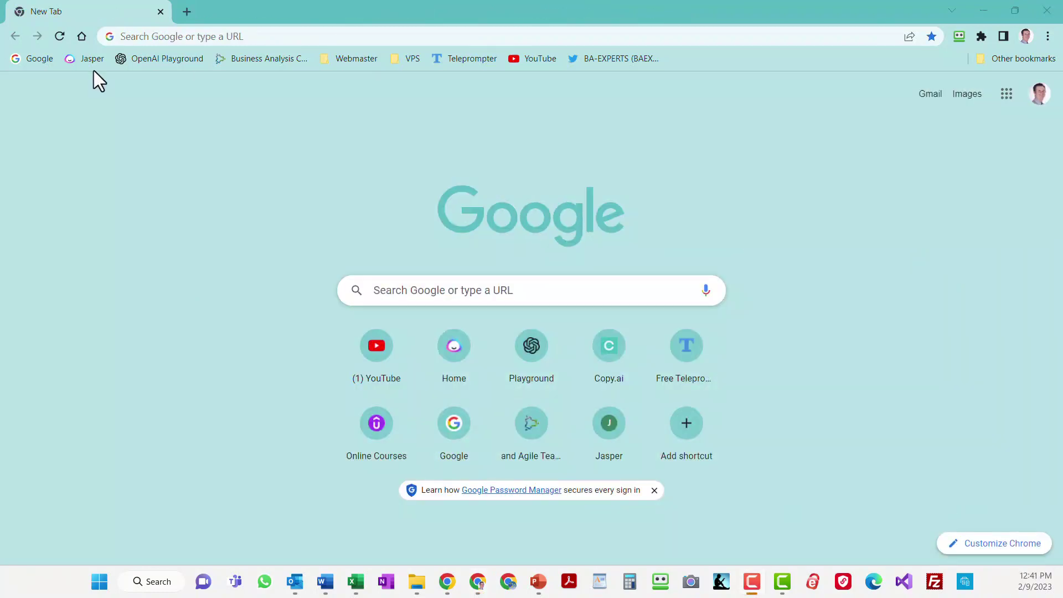
pyautogui.click(91, 58)
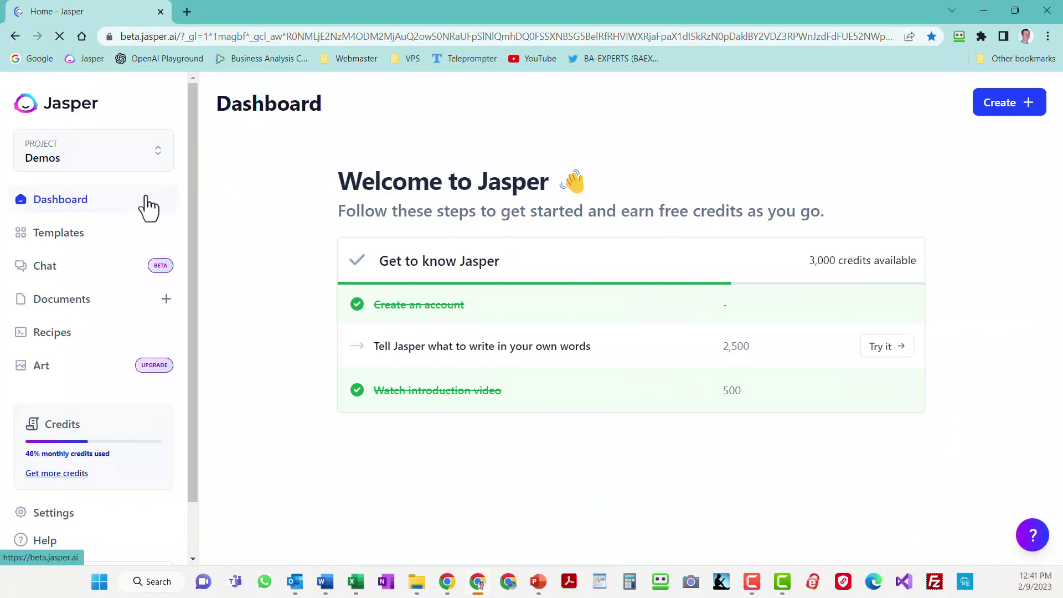
pyautogui.click(158, 152)
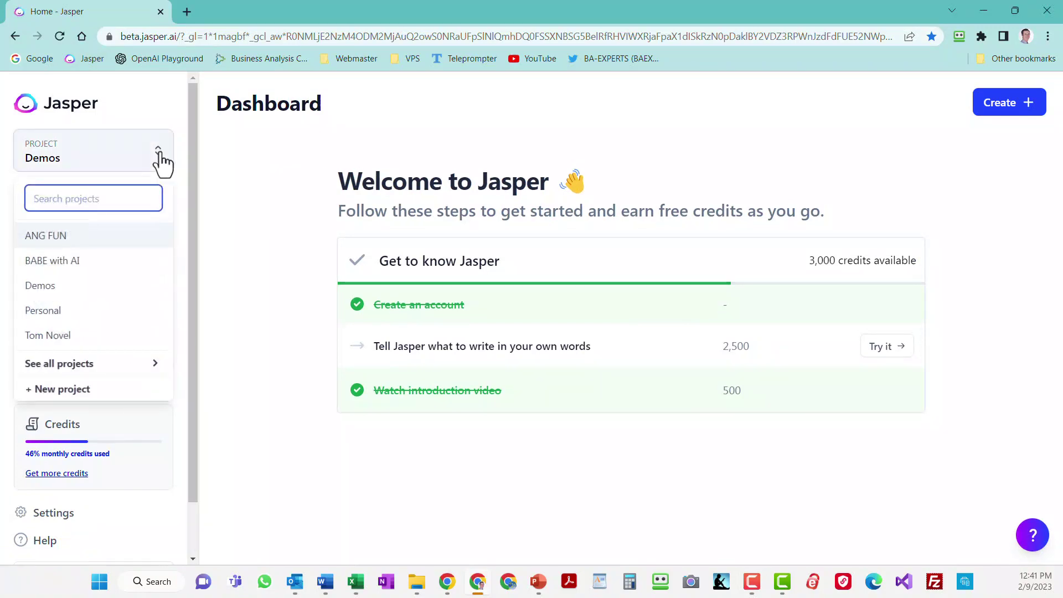
pyautogui.click(58, 400)
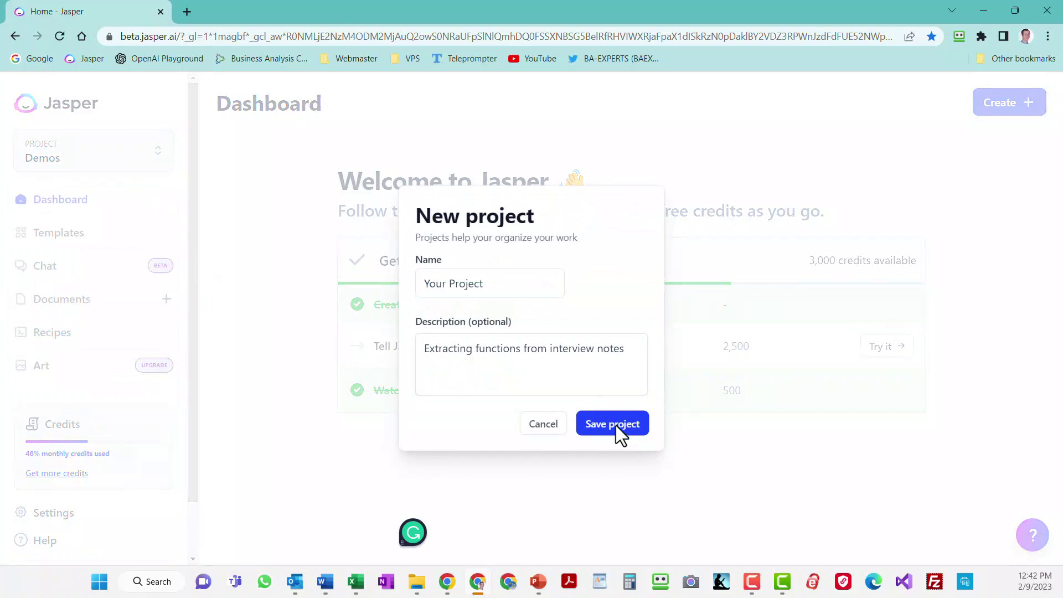
pyautogui.click(614, 424)
# Paste the order-department interview notes into the empty document as plain text.
pyautogui.click(73, 307)
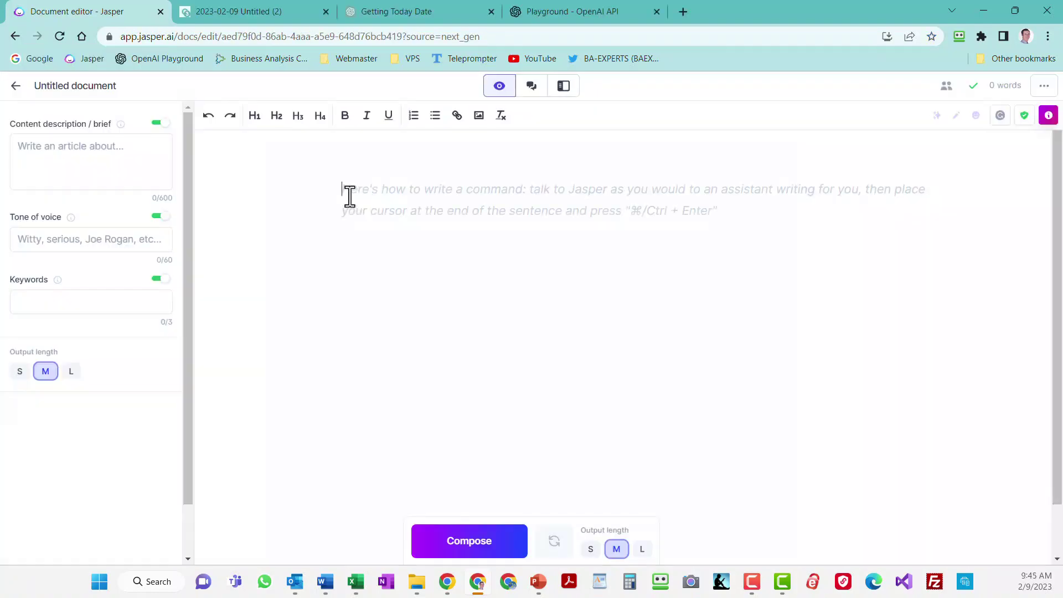
pyautogui.rightClick(352, 201)
pyautogui.click(456, 327)
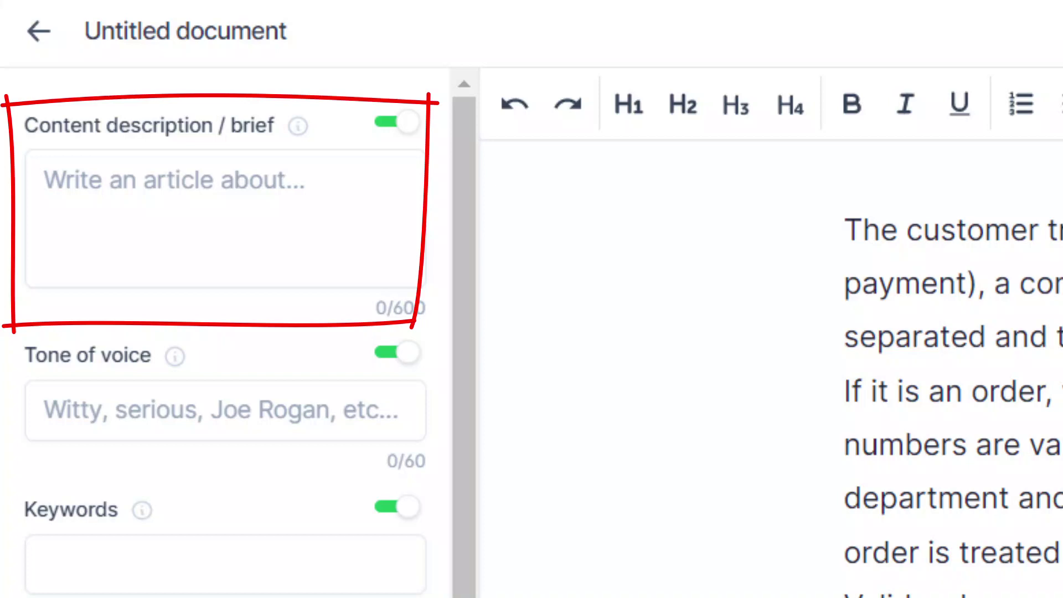
# Brief Jasper to list the needed software functions as verb-object pairs like "Order Goods", then Compose.
pyautogui.click(222, 215)
pyautogui.write('Ide')
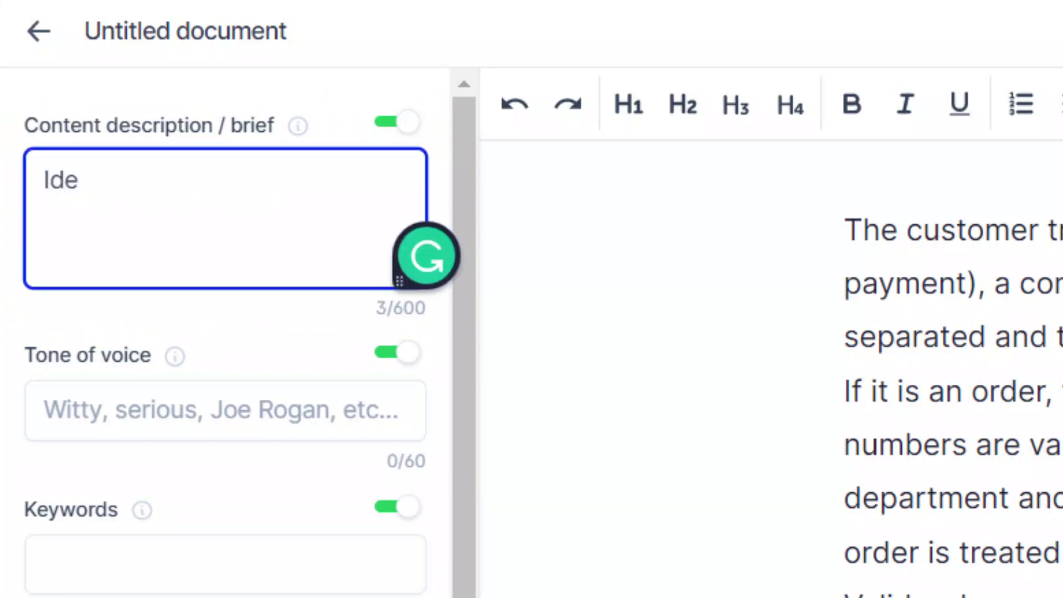
pyautogui.write('ntify all functions that the')
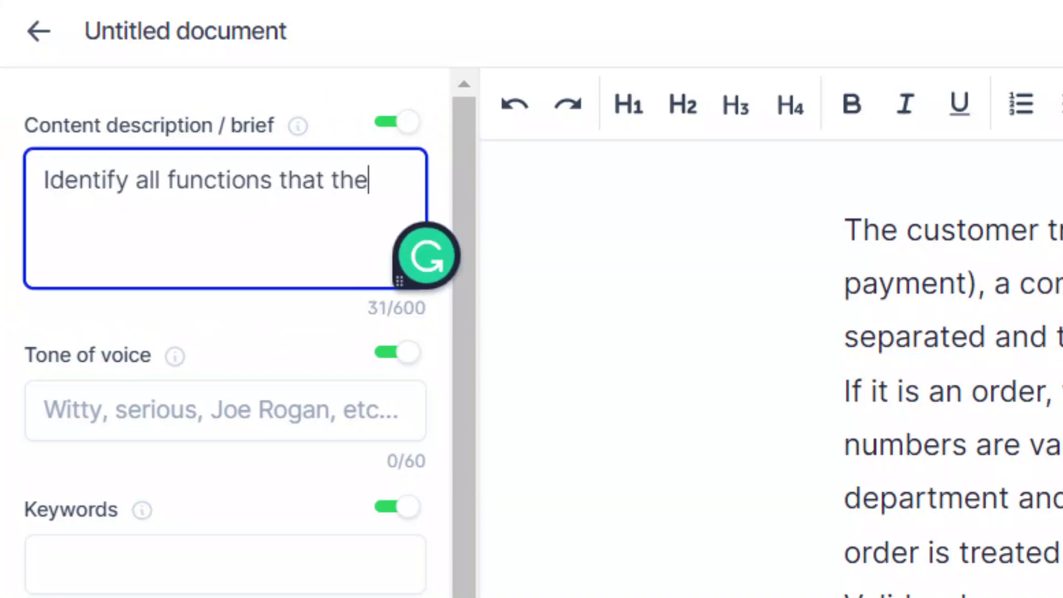
pyautogui.write(' software needs to deliver a solution to this pro')
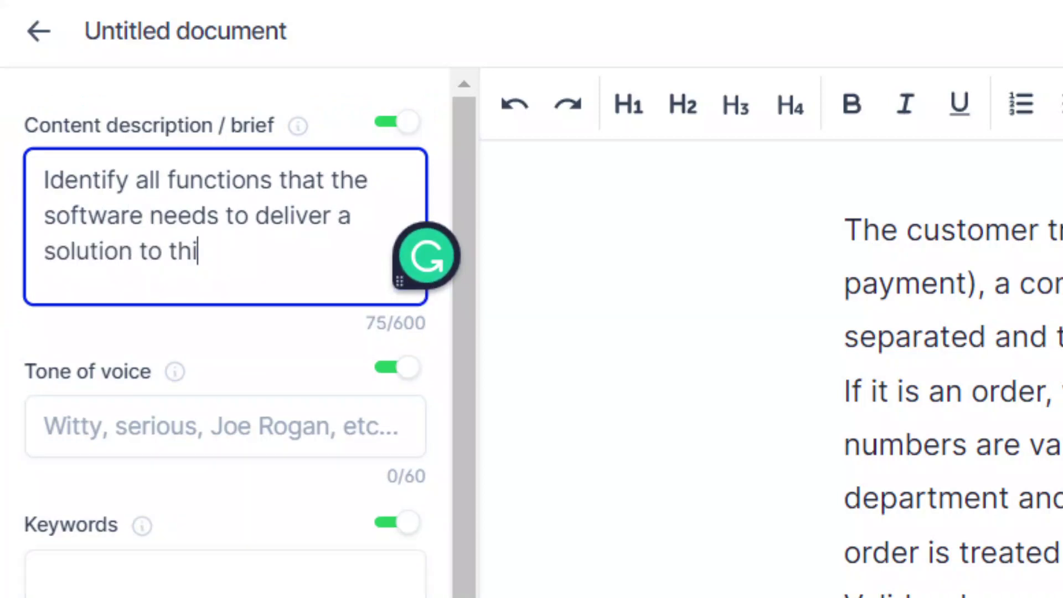
pyautogui.press('BackSpace')
pyautogui.press('BackSpace')
pyautogui.press('BackSpace')
pyautogui.press('BackSpace')
pyautogui.press('BackSpace')
pyautogui.press('BackSpace')
pyautogui.write('e defined problem')
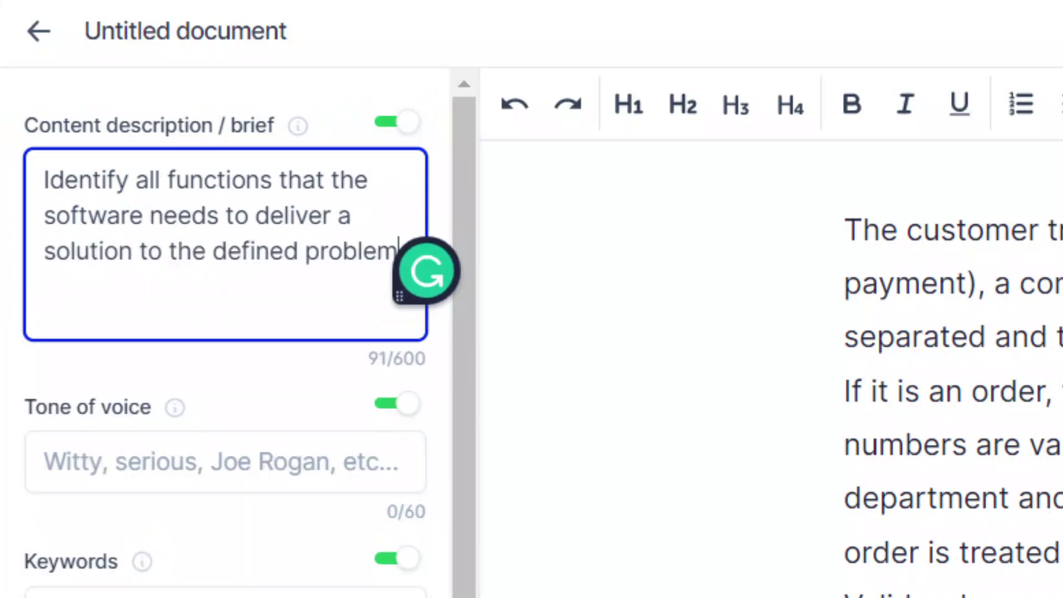
pyautogui.write('s. Express each function ')
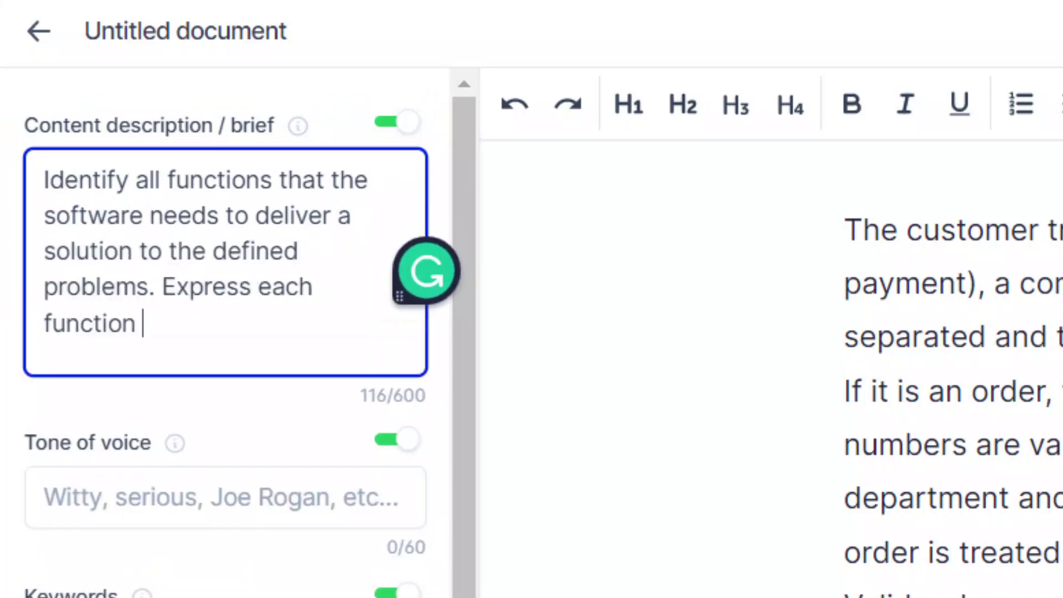
pyautogui.write('in the form of an active verb (e.g.')
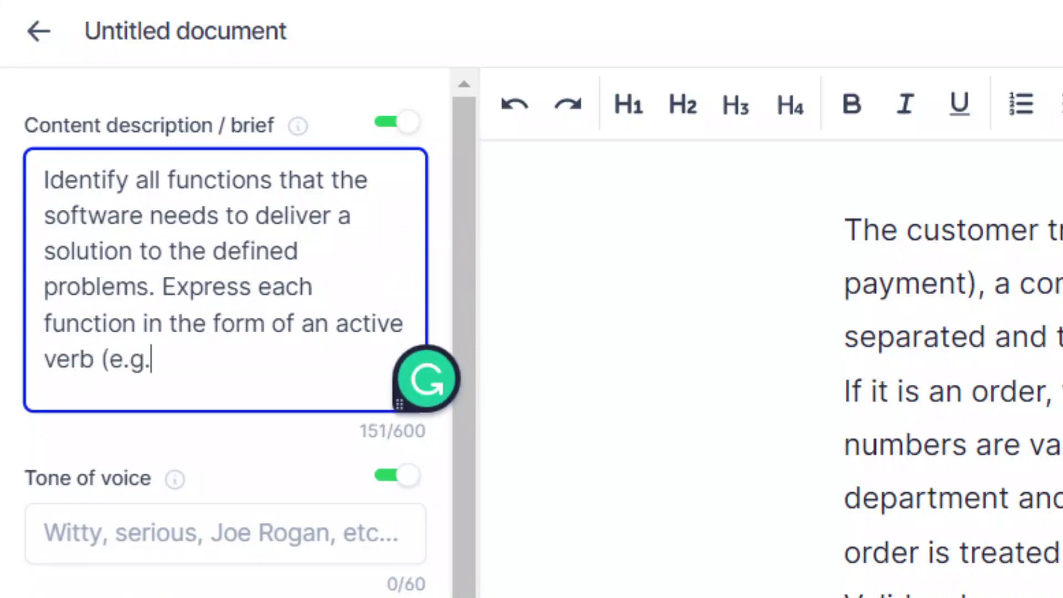
pyautogui.press('BackSpace')
pyautogui.press('BackSpace')
pyautogui.press('BackSpace')
pyautogui.press('BackSpace')
pyautogui.press('BackSpace')
pyautogui.write('and a direct object')
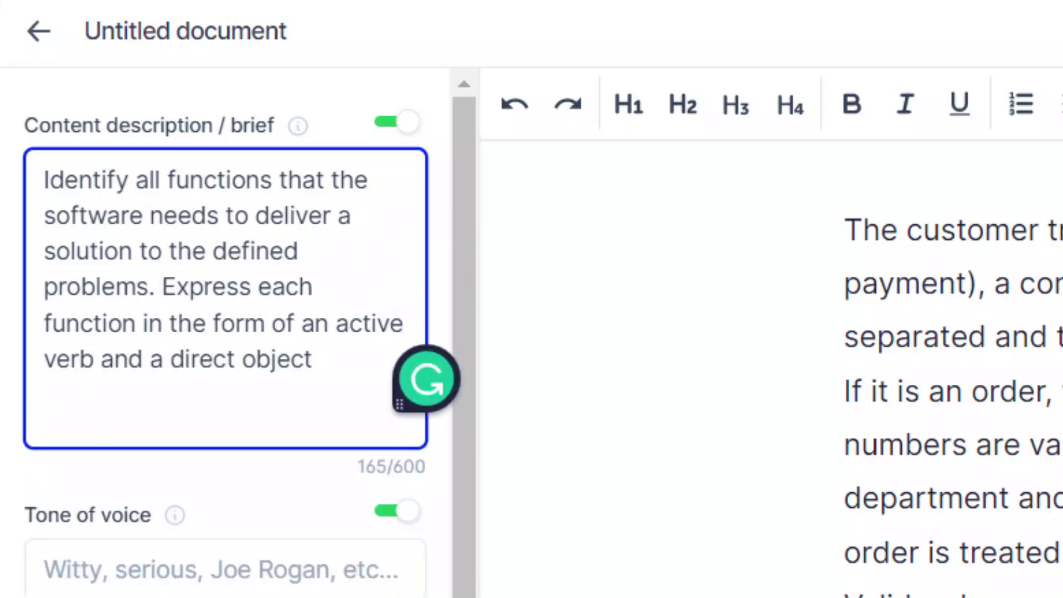
pyautogui.write(' (e.g., "Order Goods", "')
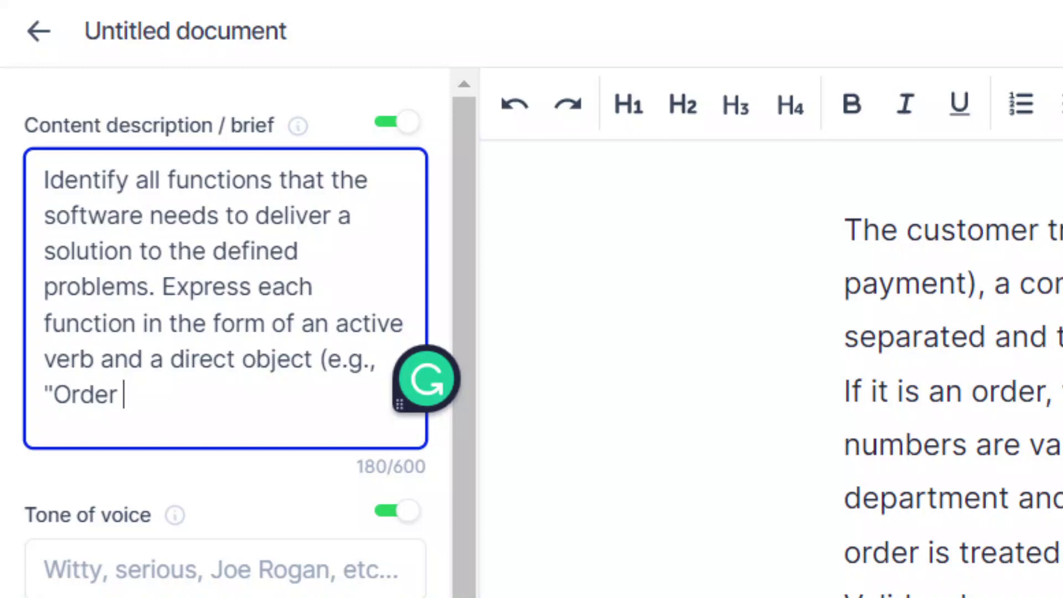
pyautogui.write('Create Invoice", etc.)')
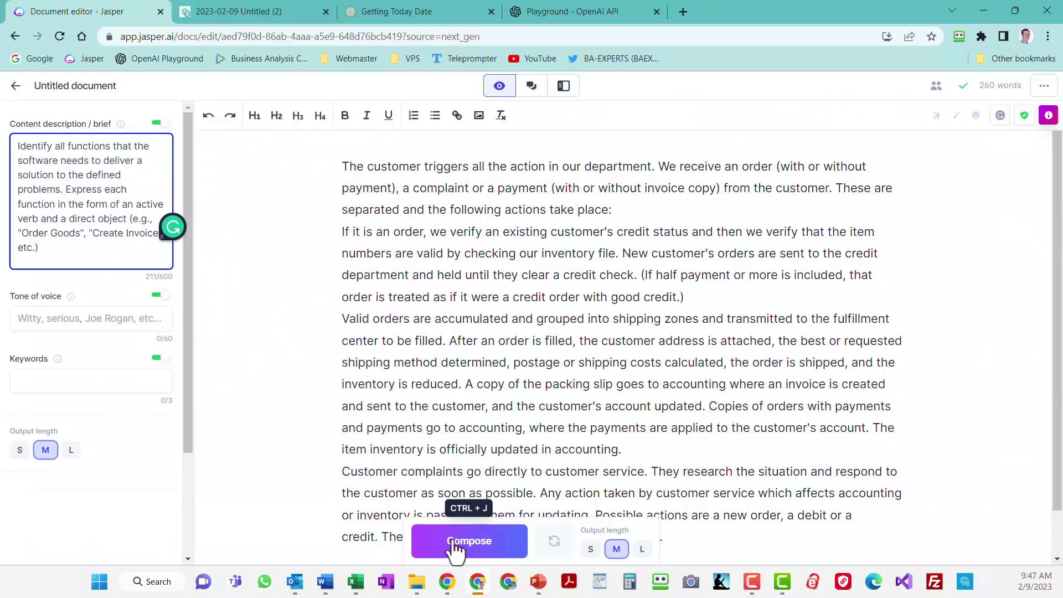
pyautogui.click(453, 544)
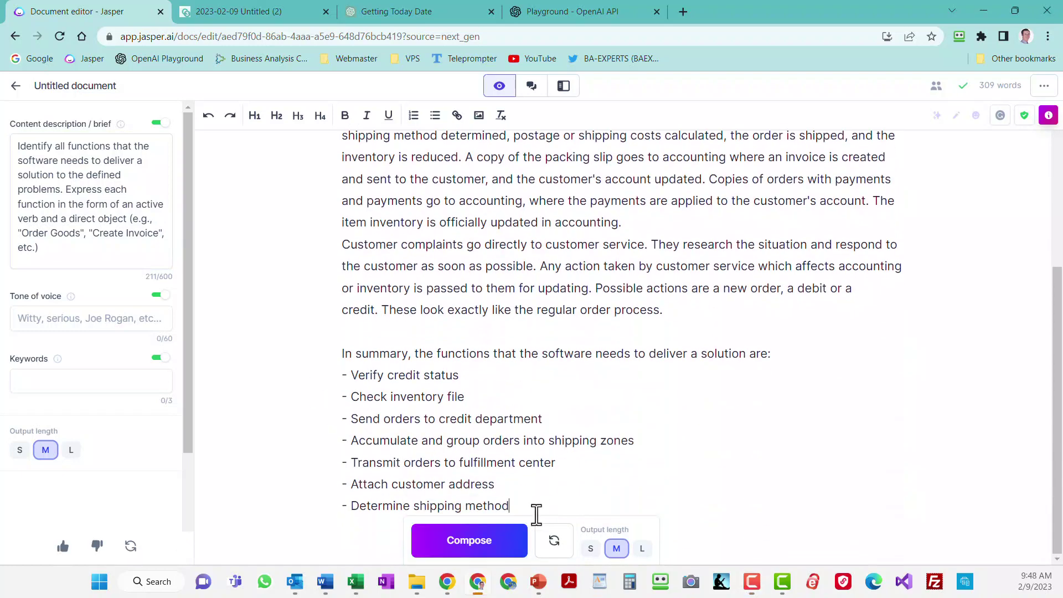
# Let Compose continue the function list through 'Create new order, debit, or credit'.
pyautogui.click(471, 545)
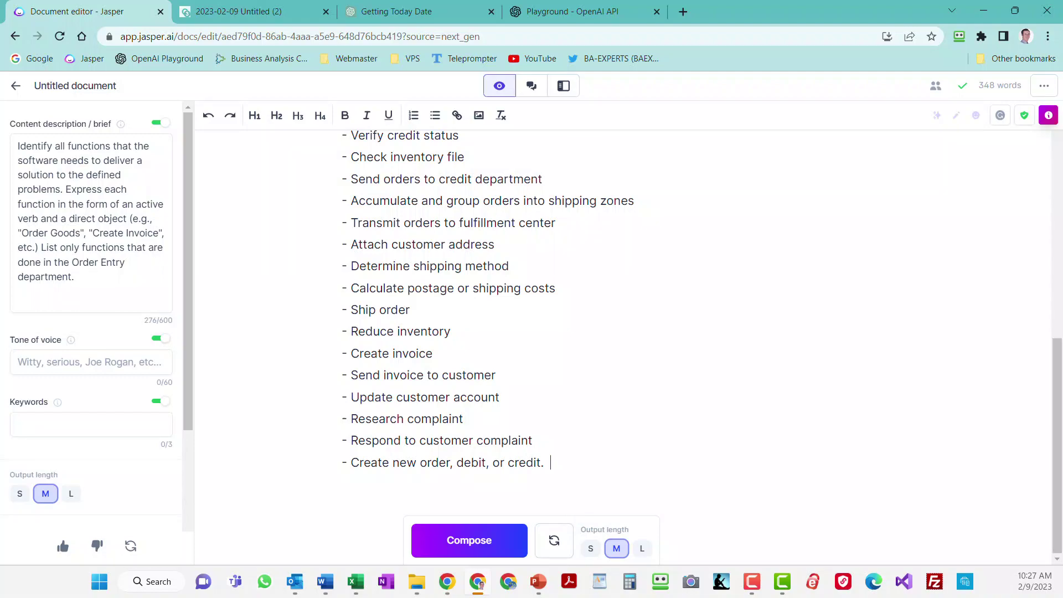
# Delete the 16-function list and regenerate the summary for the Order Entry department.
pyautogui.moveTo(551, 462); pyautogui.dragTo(320, 115)
pyautogui.press('BackSpace')
pyautogui.click(468, 540)
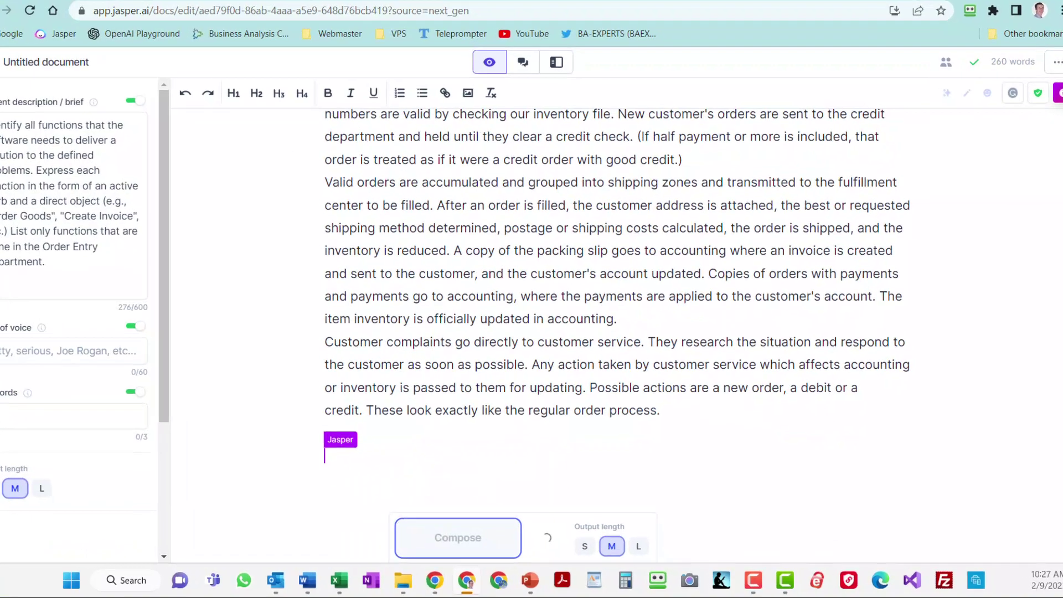